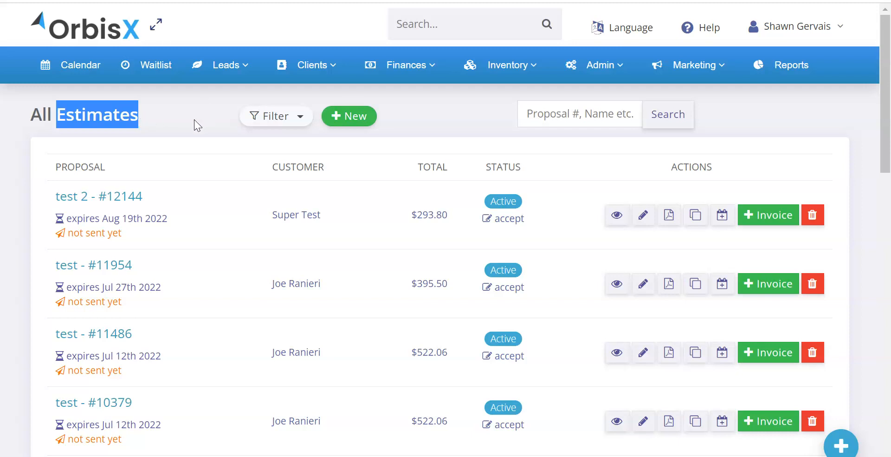
# Open the "test 2" proposal from the Quotes & Estimates list
pyautogui.click(406, 65)
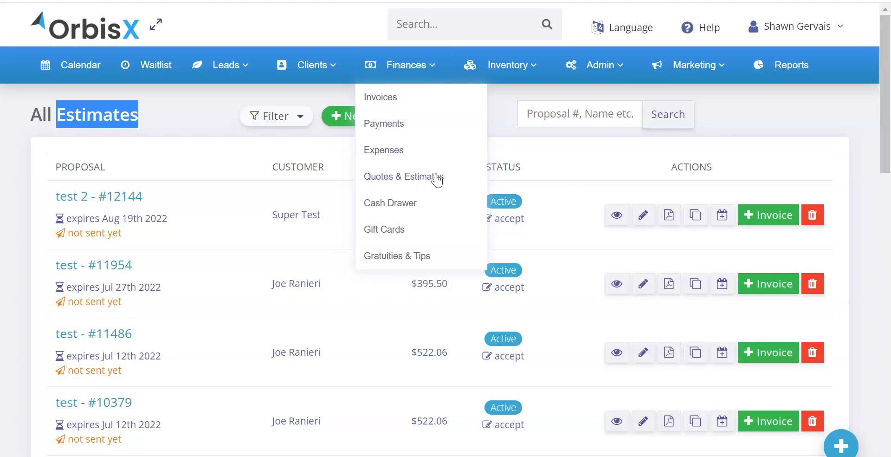
pyautogui.click(436, 180)
pyautogui.moveTo(90, 201)
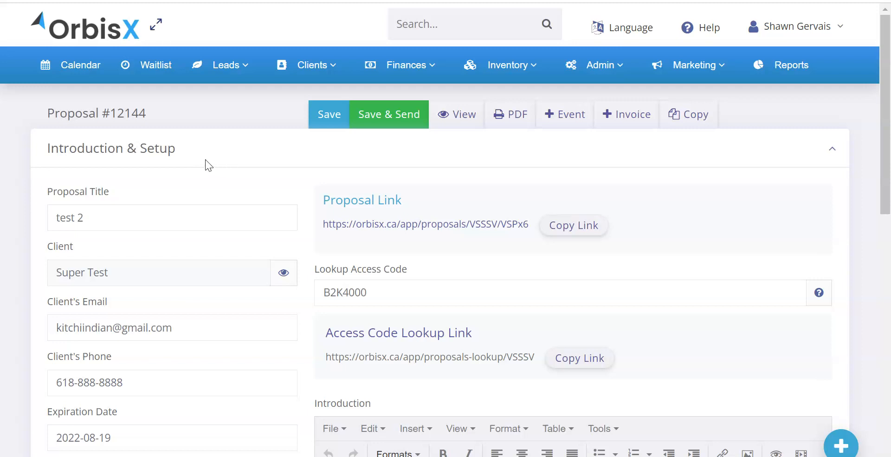
# Add a first suggested appointment date of 2022-07-20 to the proposal's Suggested Dates/Times
pyautogui.scroll(-10, 259, 157)
pyautogui.scroll(-1, 258, 157)
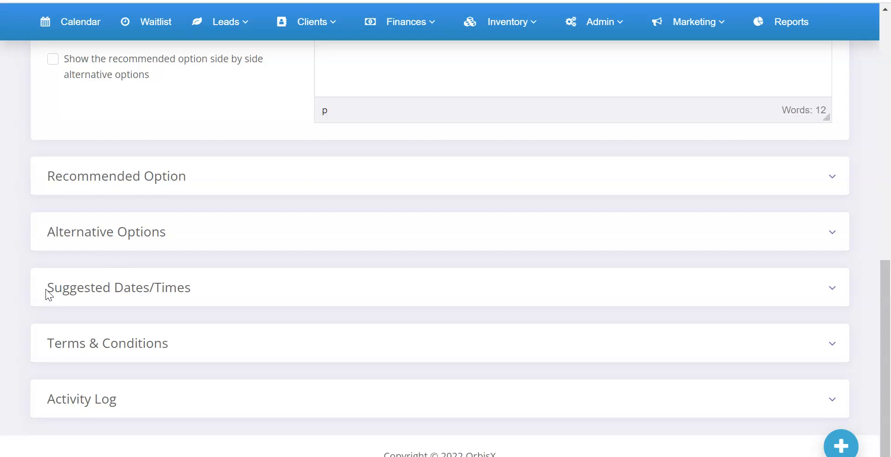
pyautogui.click(205, 292)
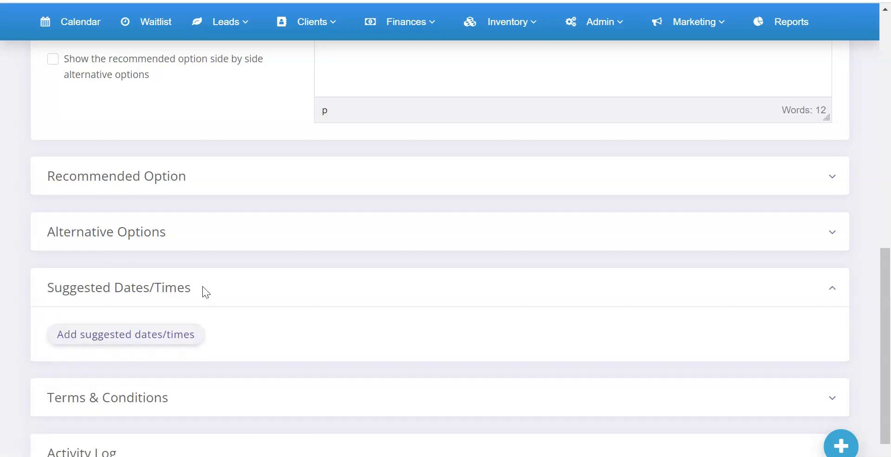
pyautogui.click(143, 341)
pyautogui.scroll(-2, 135, 325)
pyautogui.click(110, 268)
pyautogui.click(144, 402)
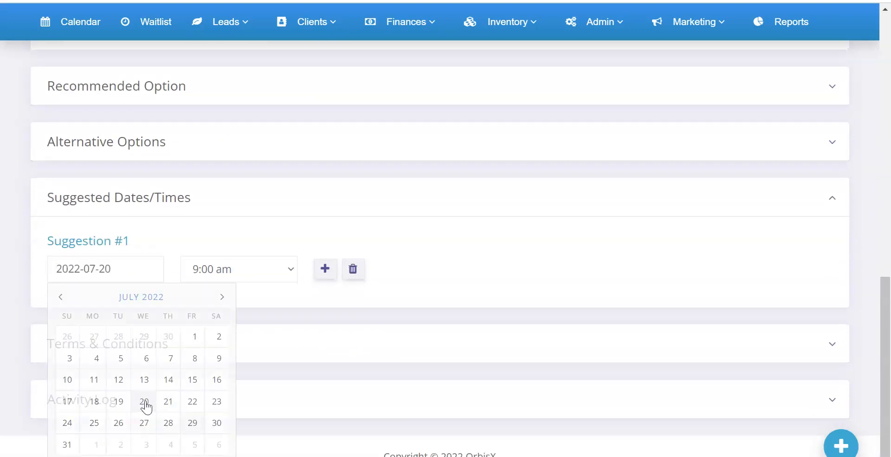
# Add a second suggested appointment on 2022-07-27 at 10:00 am
pyautogui.click(322, 274)
pyautogui.click(116, 325)
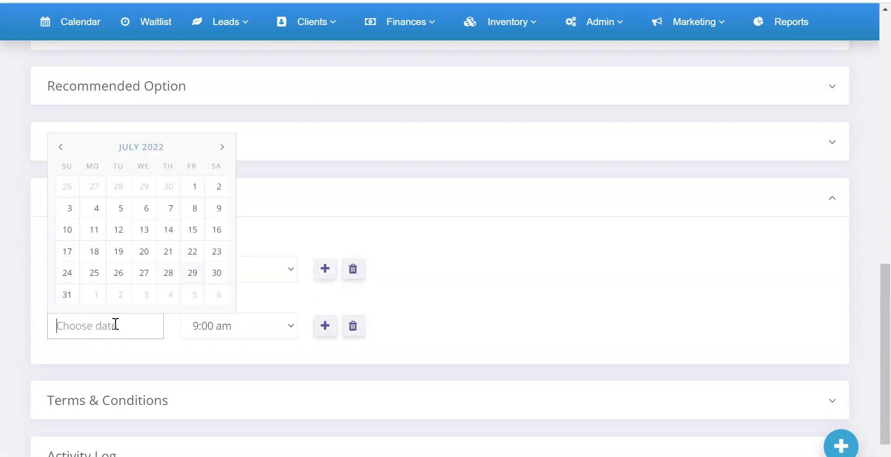
pyautogui.click(144, 275)
pyautogui.click(261, 324)
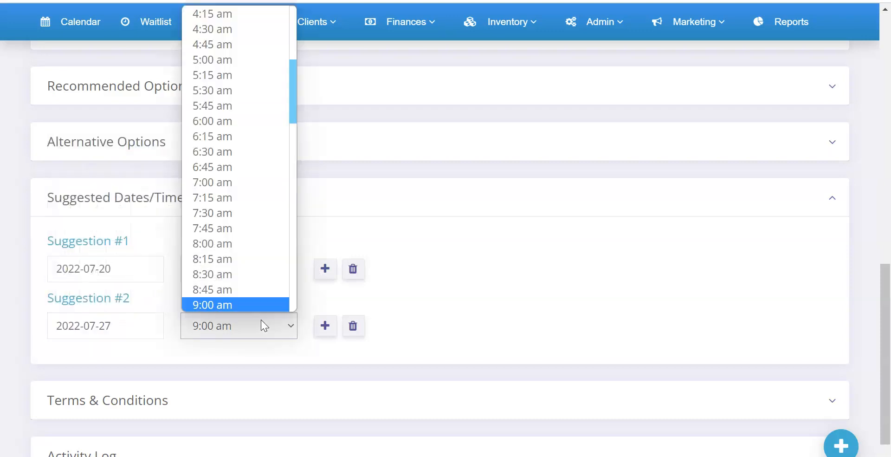
pyautogui.scroll(-3, 253, 292)
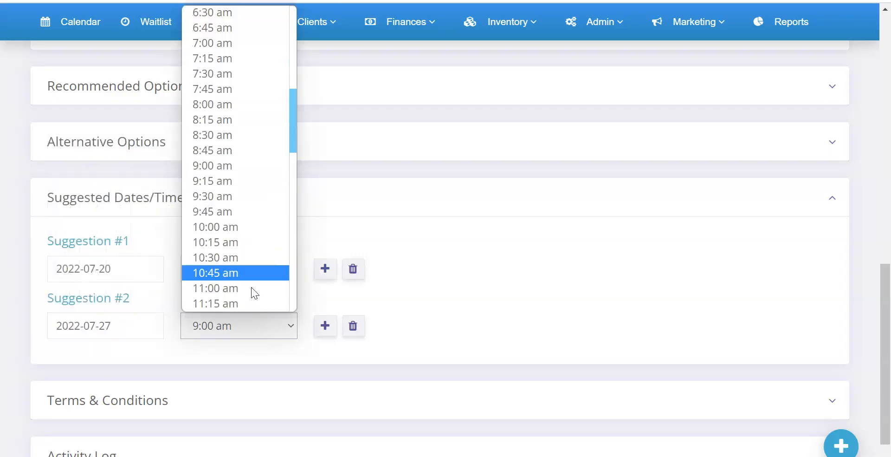
pyautogui.click(235, 232)
# Add a third suggested appointment on 2022-07-30 at 8:30 am
pyautogui.click(326, 327)
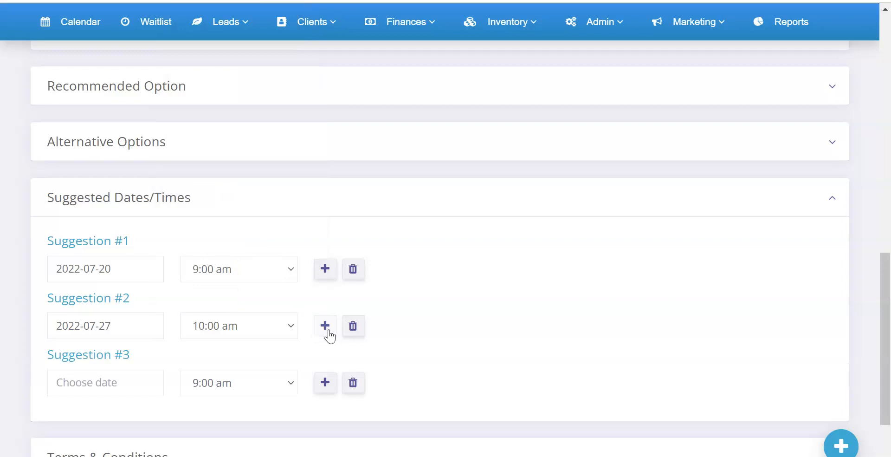
pyautogui.click(103, 386)
pyautogui.click(219, 337)
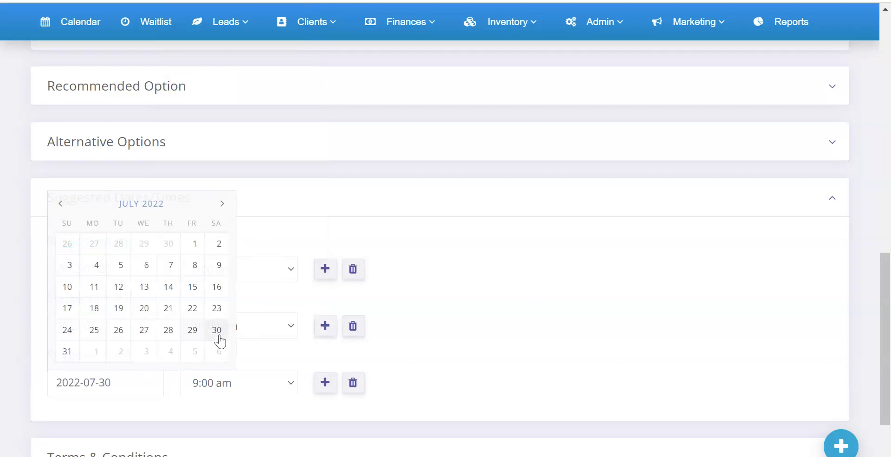
pyautogui.click(252, 383)
pyautogui.click(236, 330)
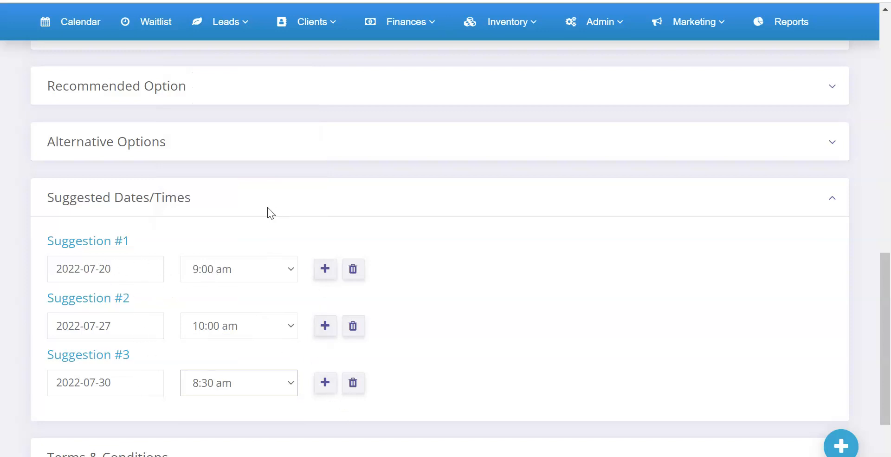
# Save the proposal and check its stored suggested dates and times
pyautogui.scroll(10, 124, 277)
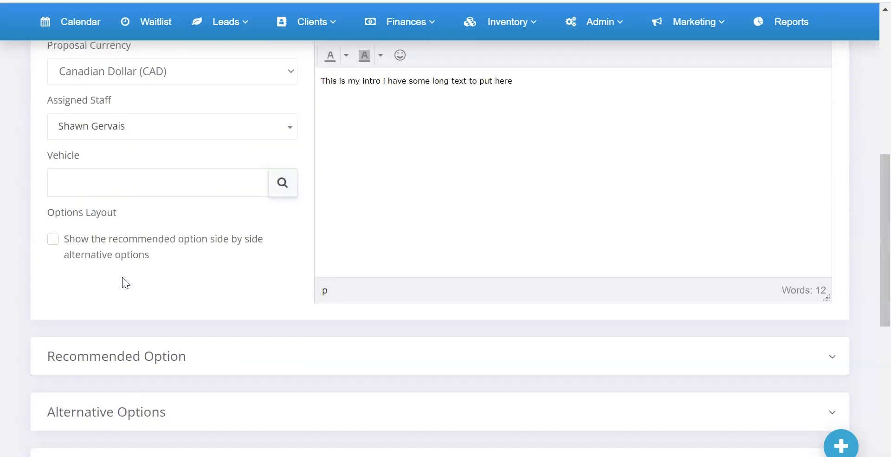
pyautogui.scroll(3, 139, 260)
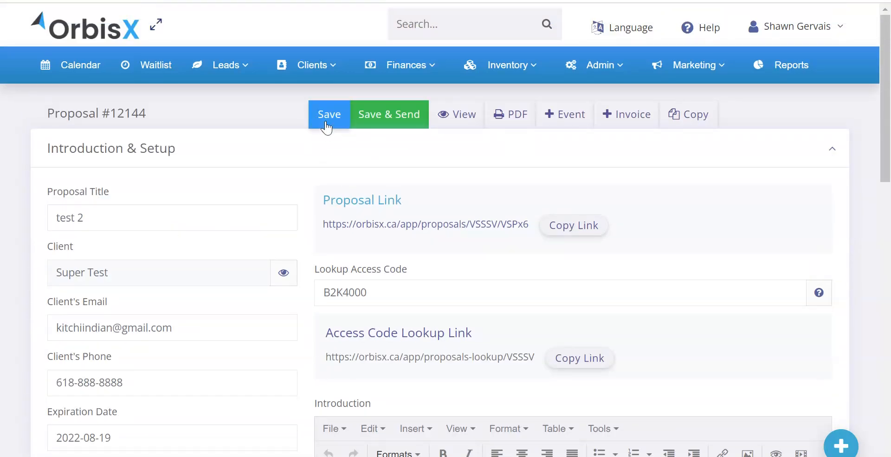
pyautogui.click(326, 123)
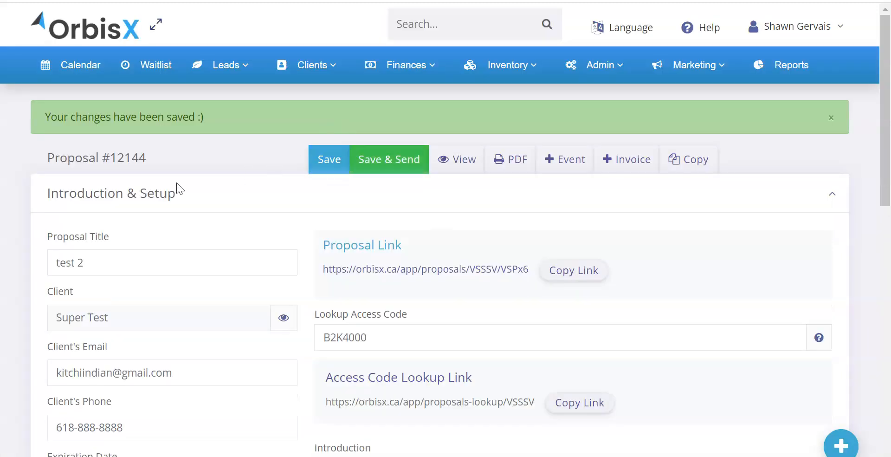
pyautogui.scroll(-12, 176, 182)
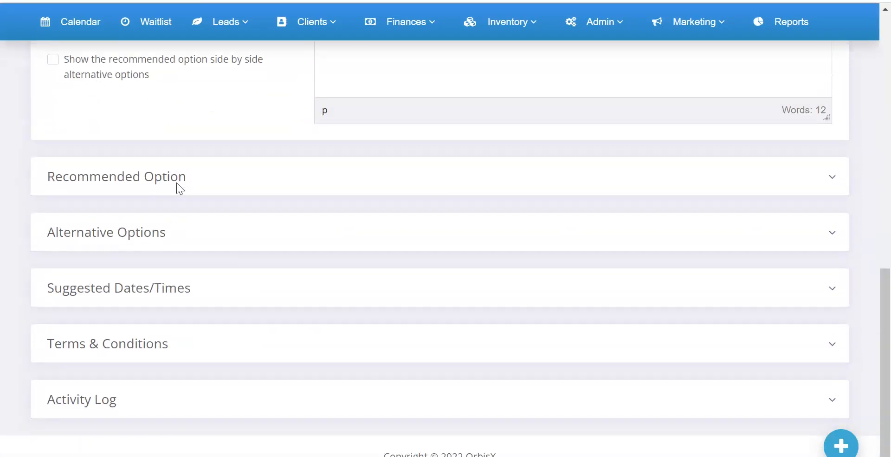
pyautogui.click(155, 288)
pyautogui.scroll(-3, 115, 358)
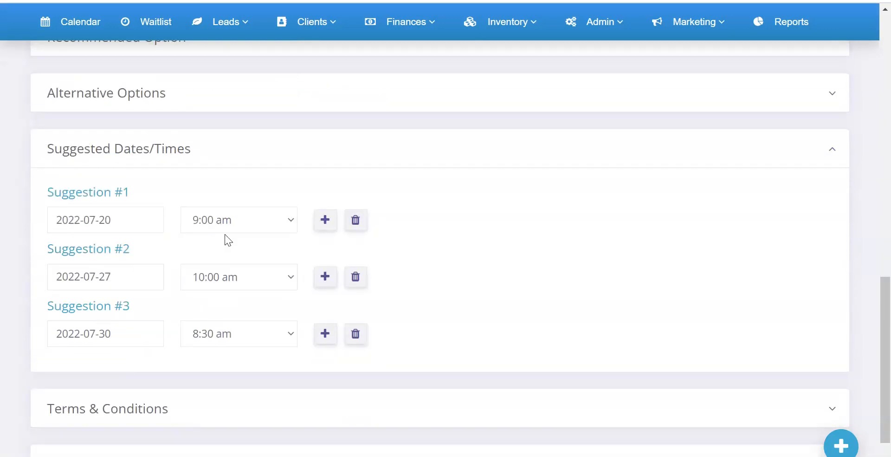
pyautogui.scroll(15, 339, 245)
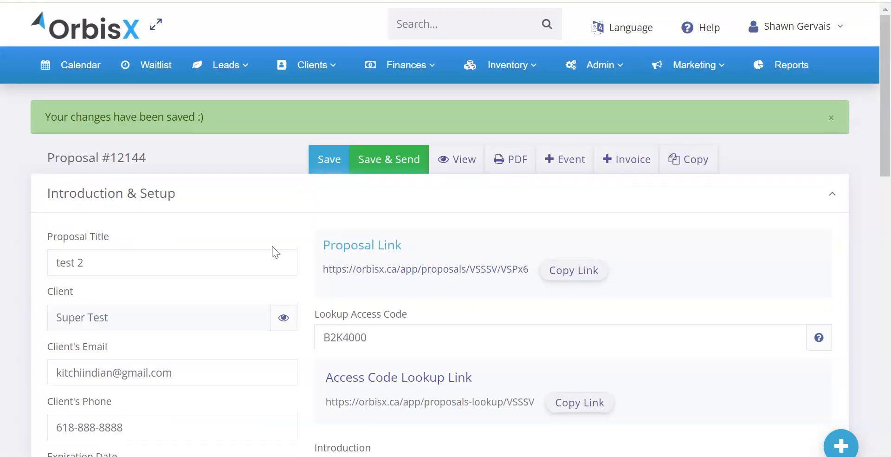
# Open the customer-facing view of the estimate and look over its offer and line items
pyautogui.click(464, 167)
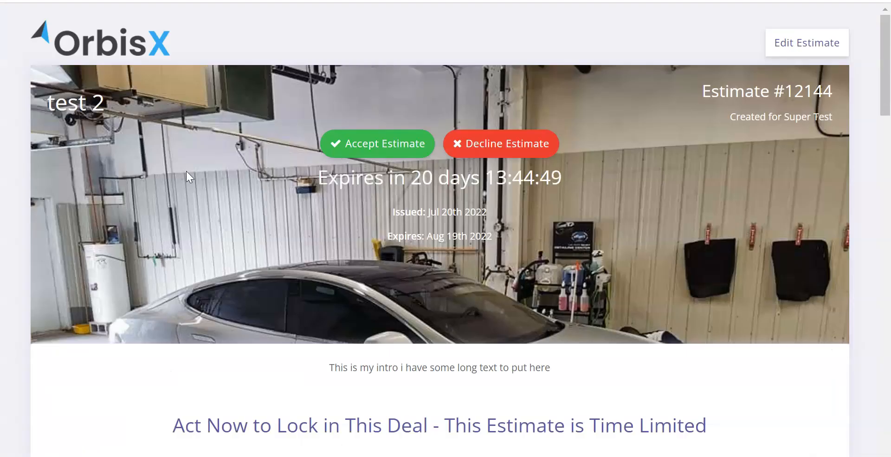
pyautogui.scroll(-5, 305, 201)
pyautogui.scroll(-6, 346, 206)
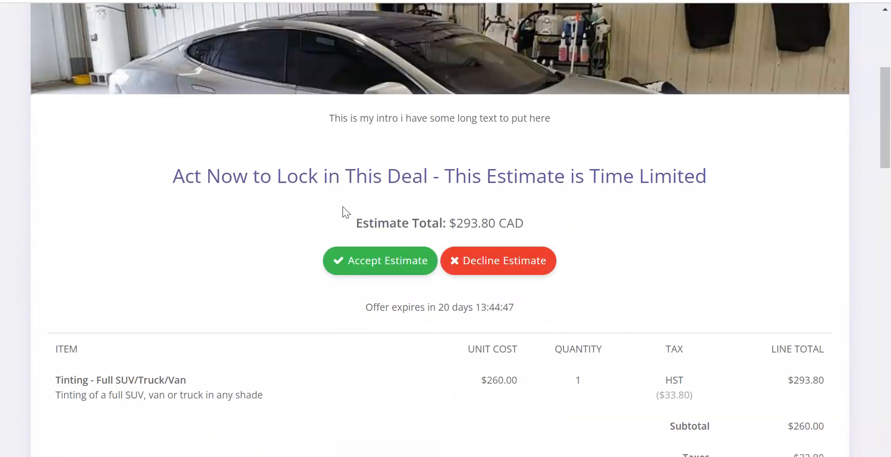
pyautogui.scroll(3, 539, 193)
pyautogui.scroll(8, 450, 295)
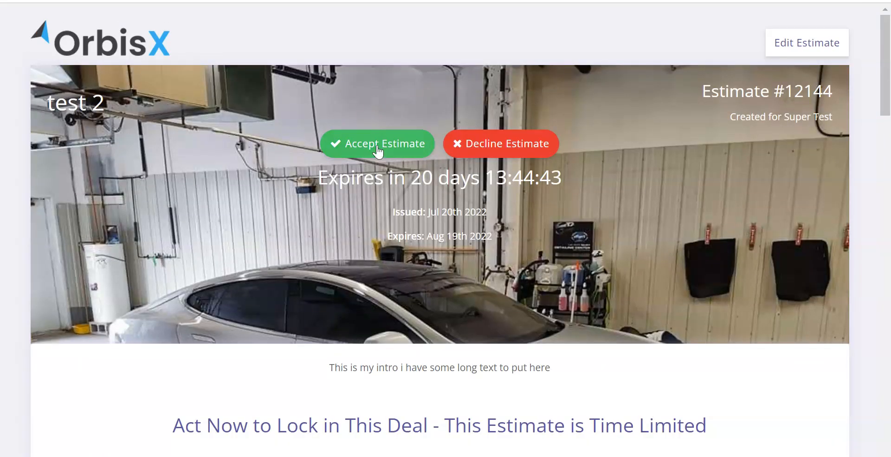
# Accept the estimate as the customer, signing with a name and choosing July 27th @ 10:00 am as the preferred date/time
pyautogui.click(378, 148)
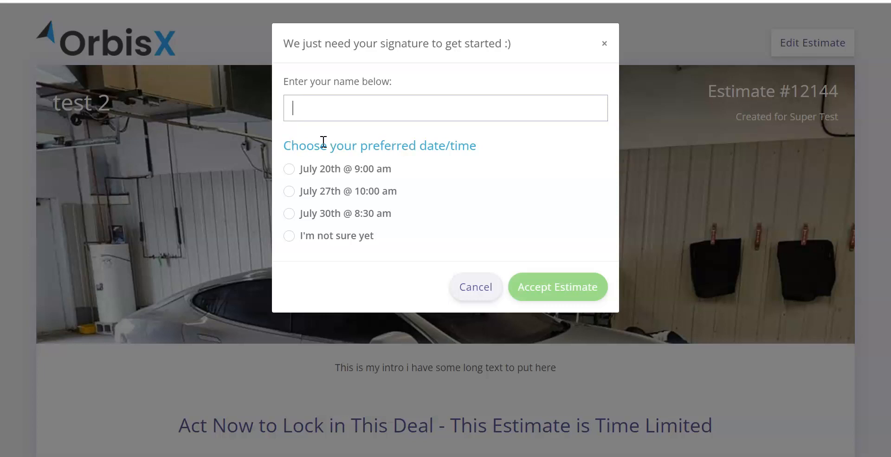
pyautogui.moveTo(288, 147); pyautogui.dragTo(478, 150)
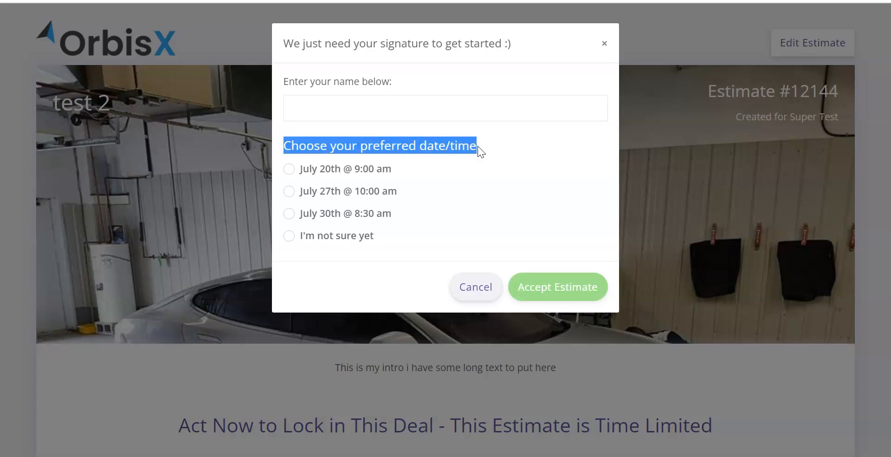
pyautogui.click(337, 161)
pyautogui.click(331, 107)
pyautogui.write('Shawn')
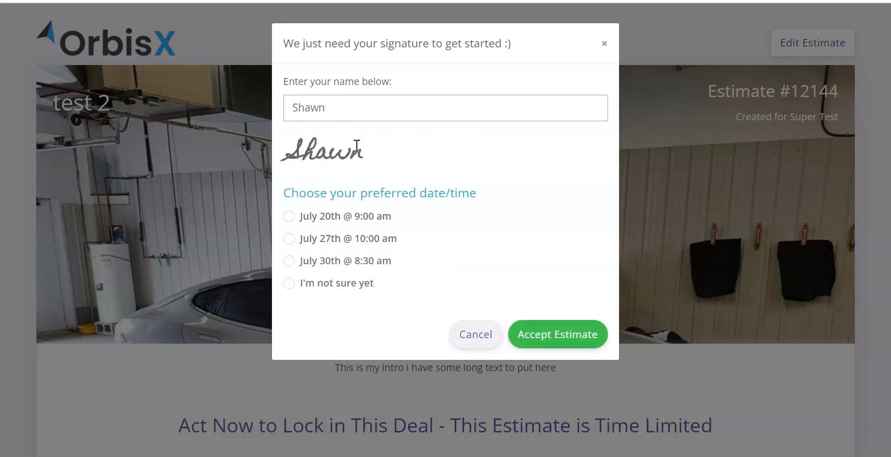
pyautogui.click(563, 339)
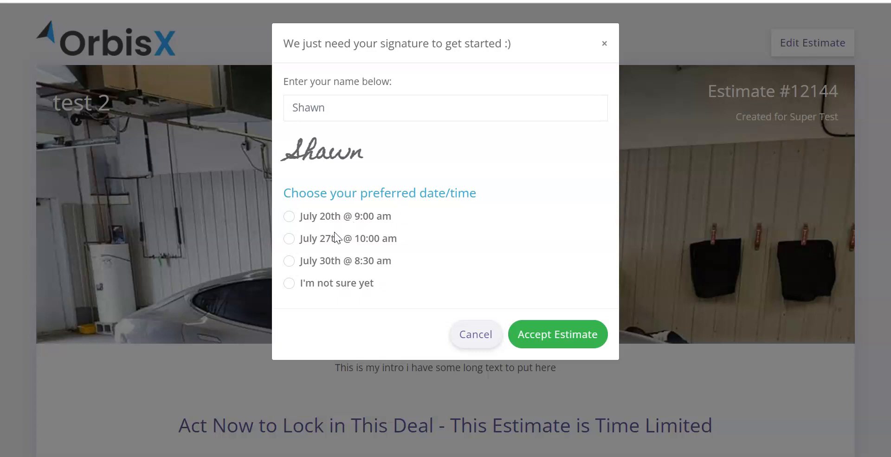
pyautogui.click(314, 239)
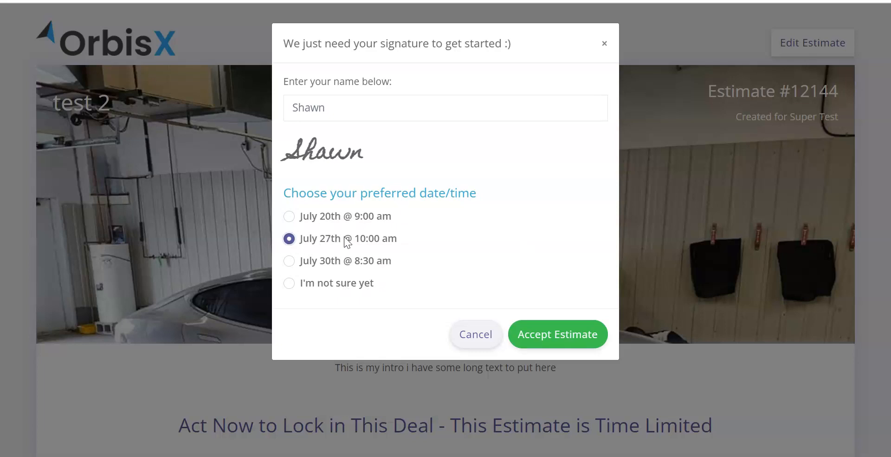
pyautogui.click(551, 335)
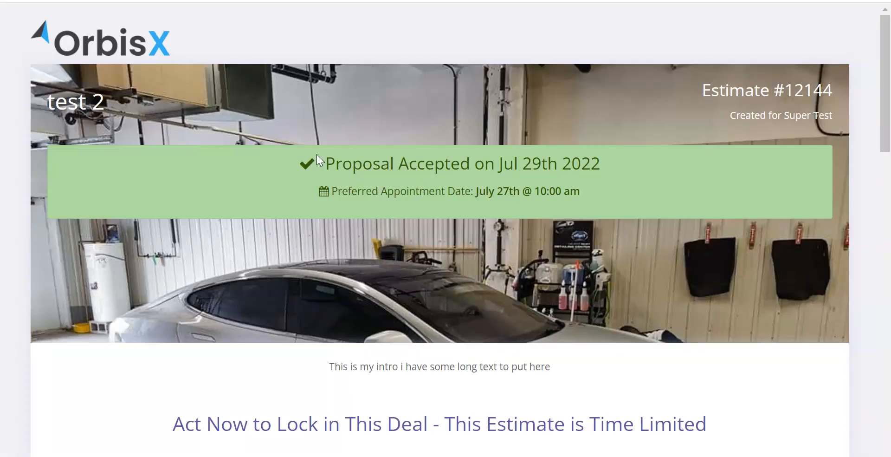
# Examine the acceptance notice and the preferred appointment date on the accepted estimate
pyautogui.moveTo(346, 163); pyautogui.dragTo(568, 163)
pyautogui.click(568, 164)
pyautogui.moveTo(336, 194); pyautogui.dragTo(494, 191)
pyautogui.moveTo(497, 191); pyautogui.dragTo(580, 188)
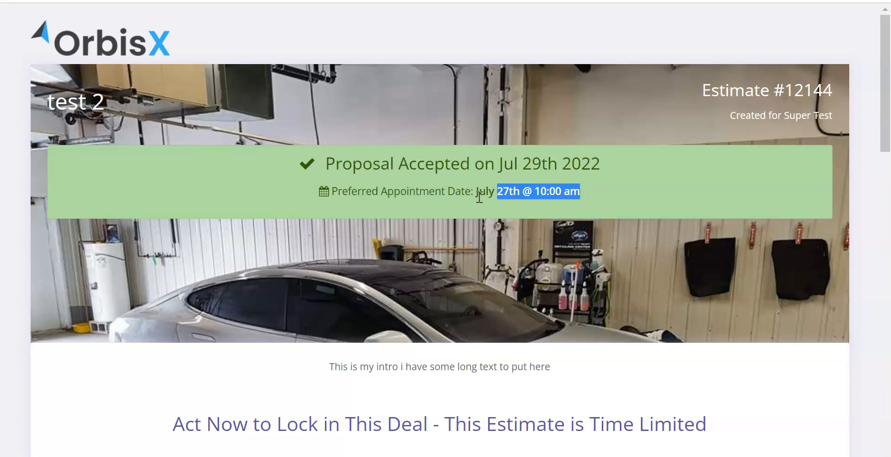
pyautogui.scroll(-4, 380, 240)
pyautogui.moveTo(358, 284); pyautogui.dragTo(523, 290)
pyautogui.click(431, 285)
pyautogui.scroll(4, 430, 283)
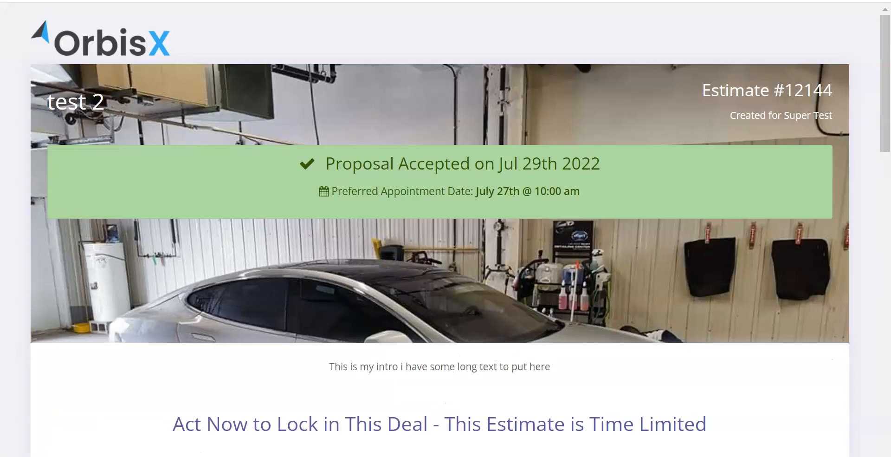
# Return to the proposal's editing page and read the notice about saving edits
pyautogui.click(69, 1)
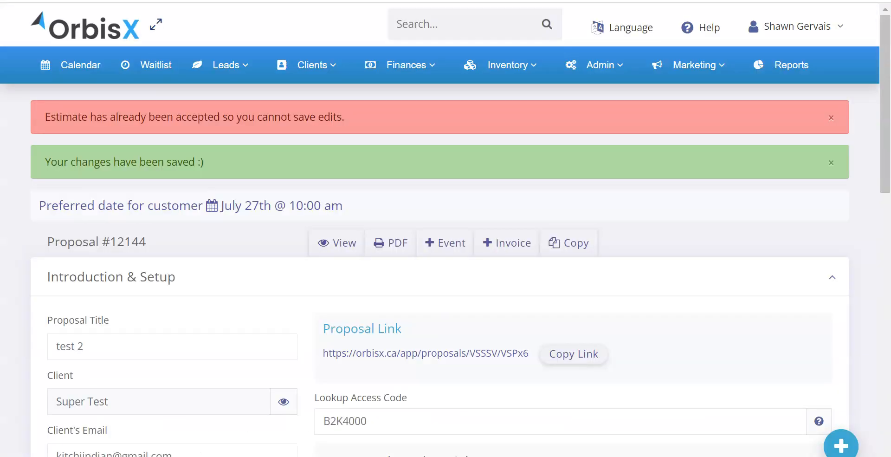
pyautogui.moveTo(48, 115); pyautogui.dragTo(319, 117)
pyautogui.click(317, 117)
# Open the Quotes & Estimates list and check the status of the "test 2" estimate
pyautogui.click(392, 70)
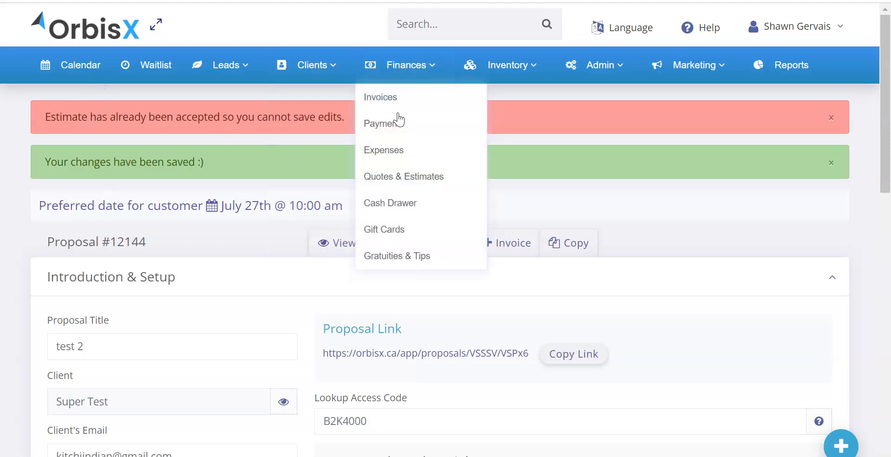
pyautogui.click(440, 180)
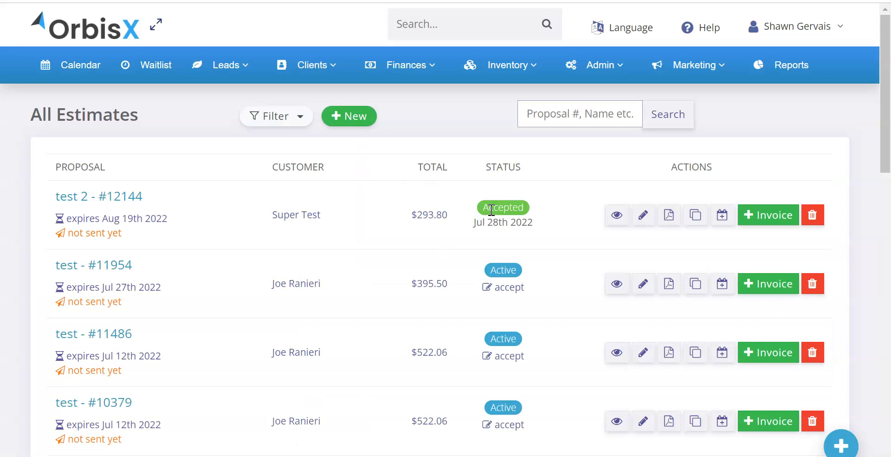
pyautogui.moveTo(483, 204); pyautogui.dragTo(533, 223)
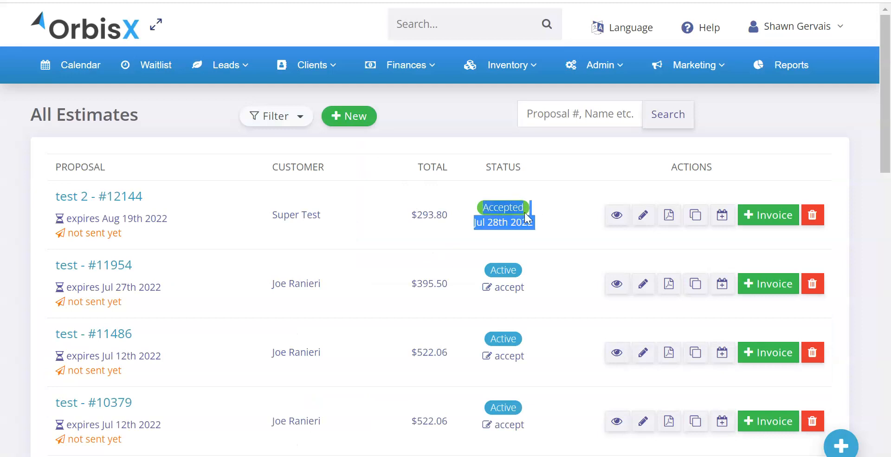
# Open the "test 2" estimate and review the customer's preferred date and the Suggested Dates/Times section
pyautogui.click(108, 198)
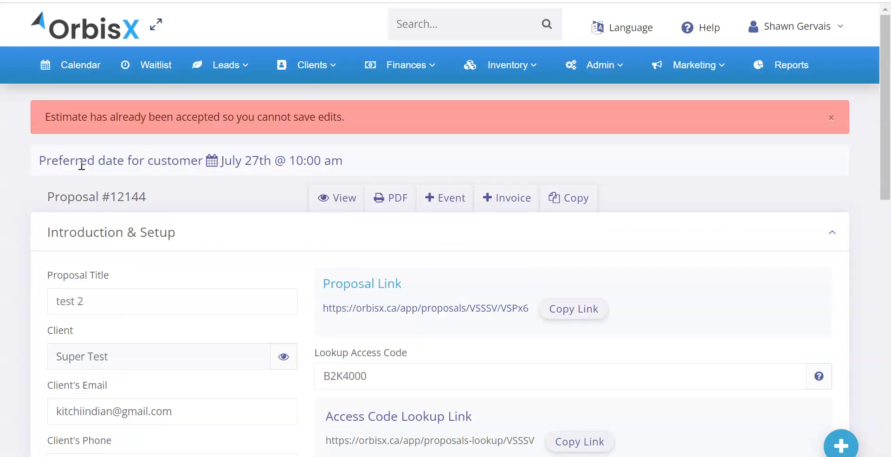
pyautogui.moveTo(43, 163); pyautogui.dragTo(353, 158)
pyautogui.click(353, 158)
pyautogui.scroll(-14, 205, 218)
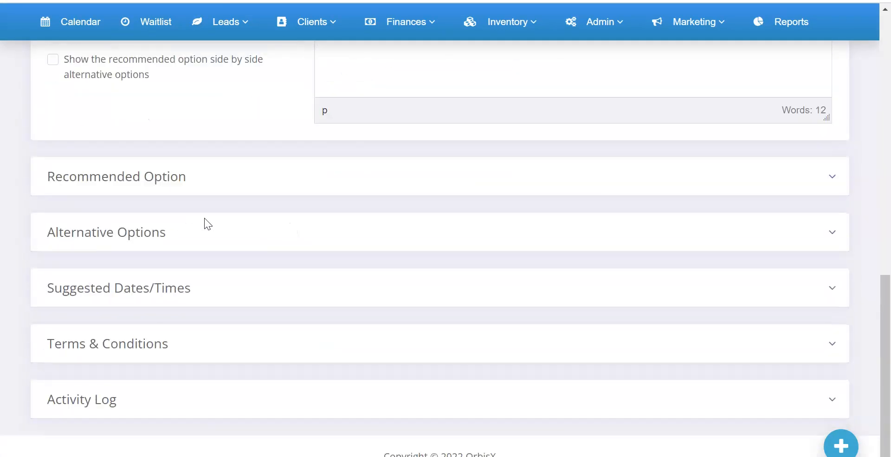
pyautogui.click(157, 274)
pyautogui.scroll(-2, 155, 281)
pyautogui.moveTo(91, 307); pyautogui.dragTo(365, 346)
pyautogui.click(434, 360)
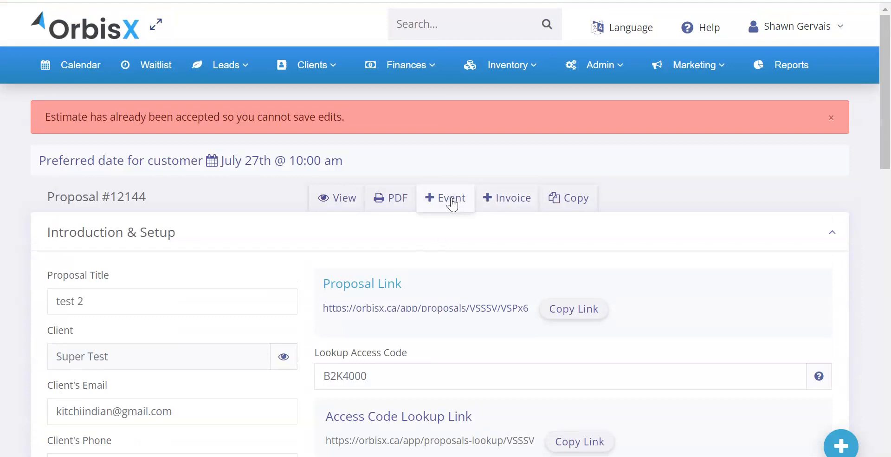
# Start a new event from the "test 2" proposal and read the customer's preferred date notice on it
pyautogui.click(453, 205)
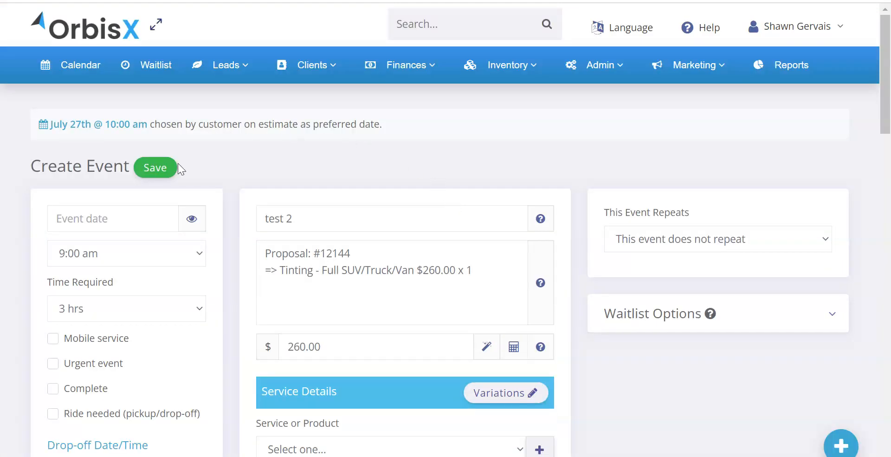
pyautogui.moveTo(50, 124); pyautogui.dragTo(320, 124)
pyautogui.click(320, 124)
pyautogui.moveTo(230, 124); pyautogui.dragTo(61, 127)
pyautogui.click(62, 127)
# Set the event date to July 27, 2022 and choose a start time matching the customer's preferred appointment
pyautogui.click(124, 216)
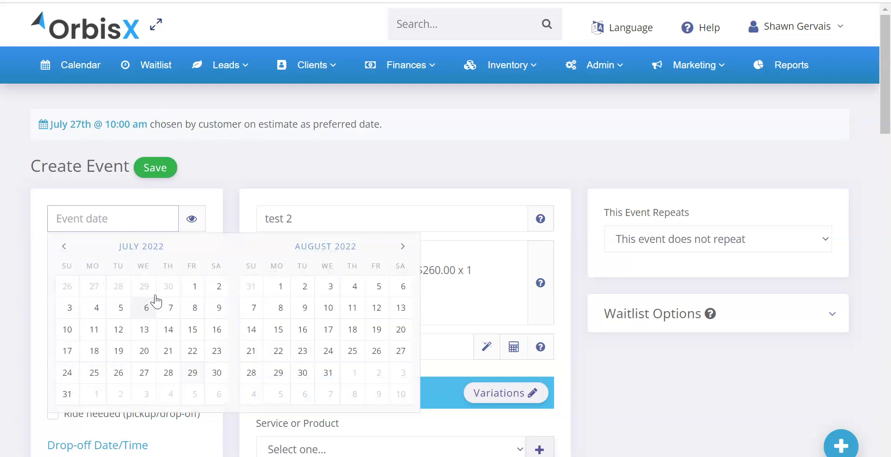
pyautogui.click(144, 373)
pyautogui.click(128, 258)
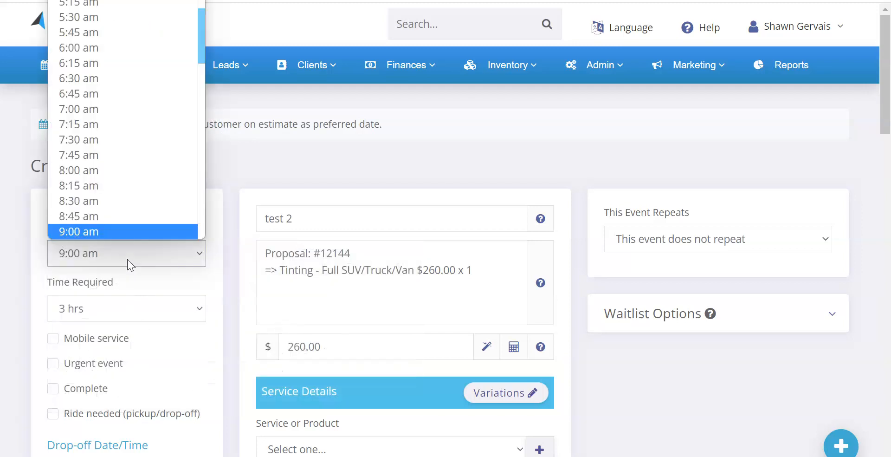
pyautogui.scroll(-6, 123, 229)
pyautogui.scroll(3, 120, 171)
pyautogui.click(113, 149)
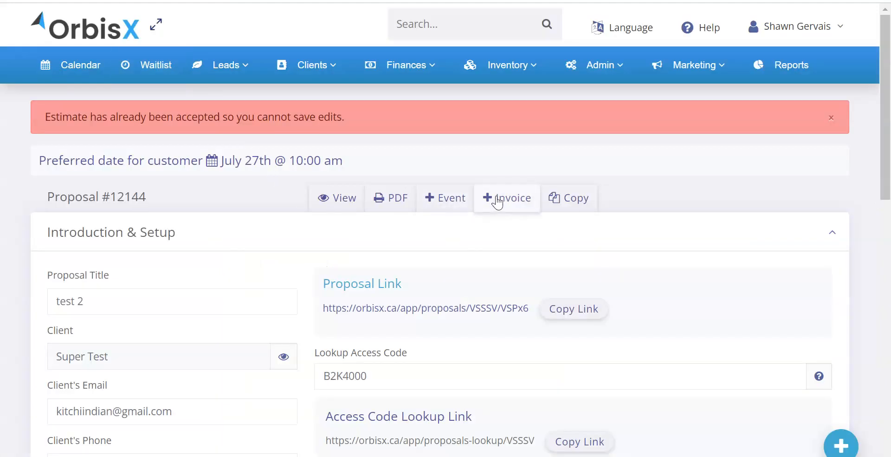
# Start a new invoice from the proposal and examine the preferred appointment date in its Notes
pyautogui.click(497, 200)
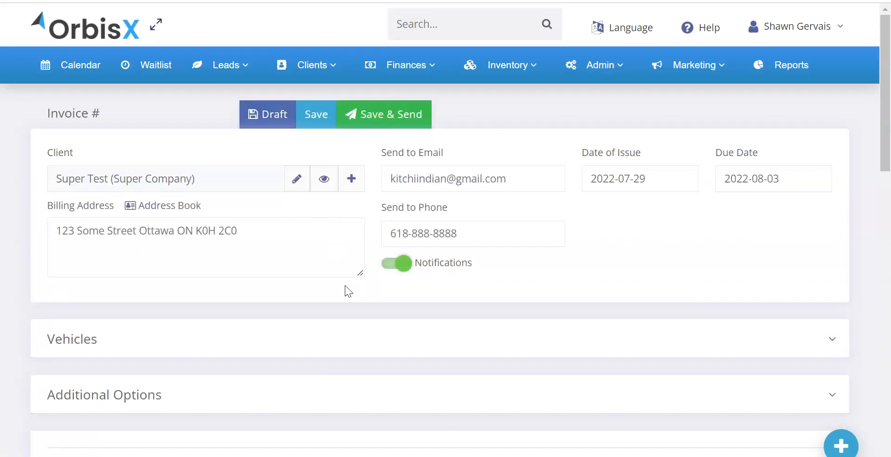
pyautogui.scroll(-1, 386, 251)
pyautogui.scroll(-8, 386, 248)
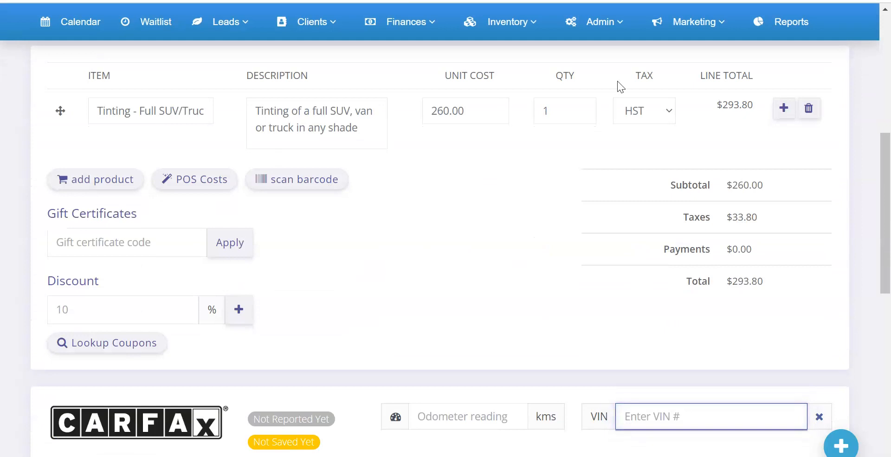
pyautogui.scroll(-12, 723, 248)
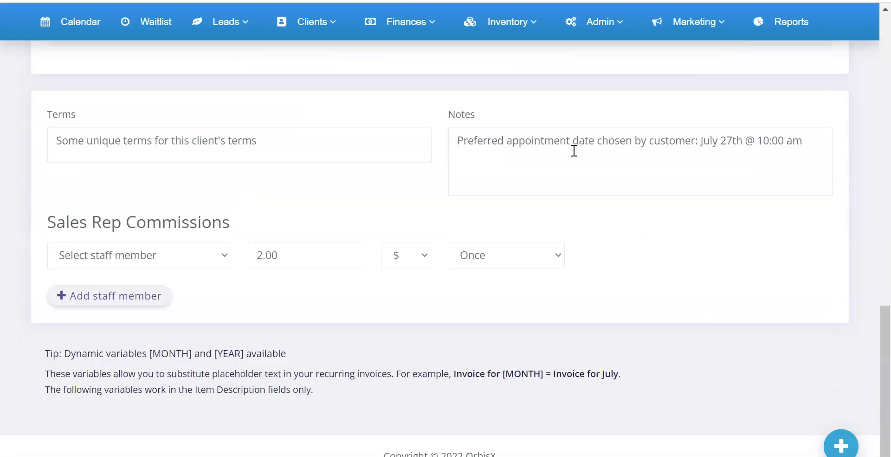
pyautogui.moveTo(458, 143); pyautogui.dragTo(816, 144)
pyautogui.click(808, 149)
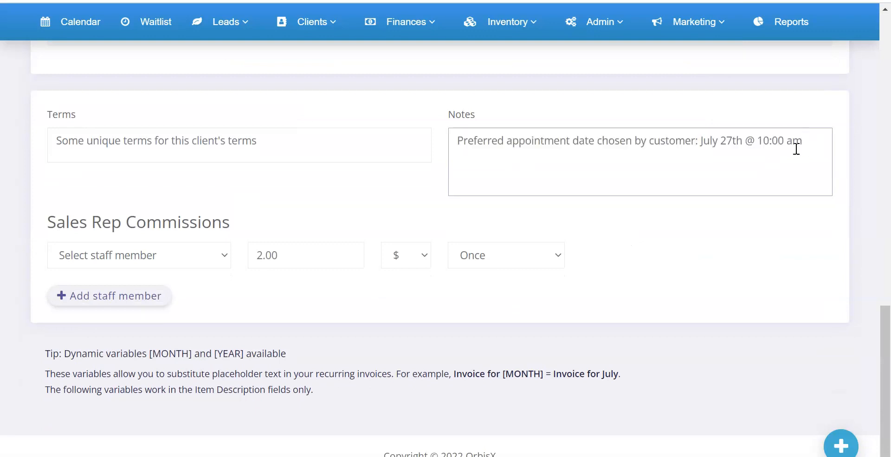
# Look back over the invoice's line items and client details, and return to the "test 2" proposal
pyautogui.scroll(15, 428, 233)
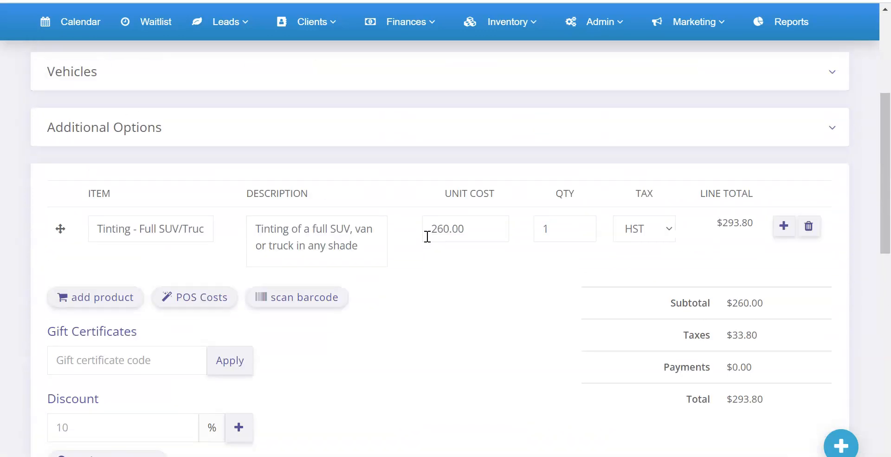
pyautogui.scroll(6, 427, 235)
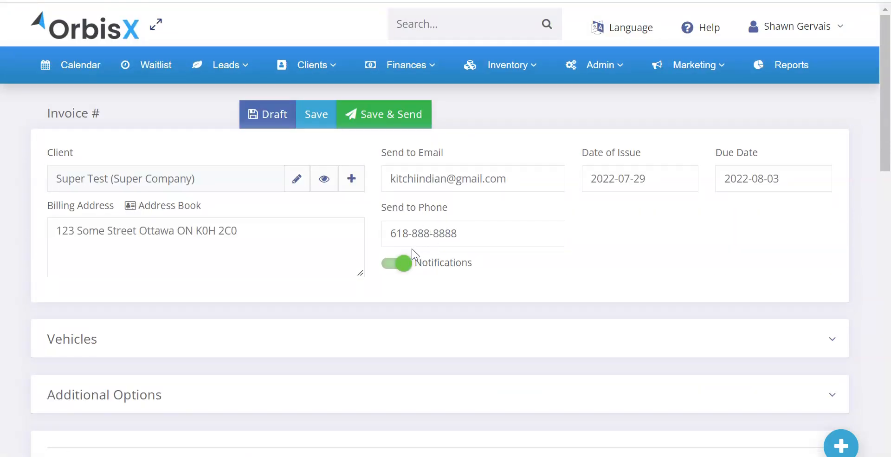
pyautogui.click(139, 1)
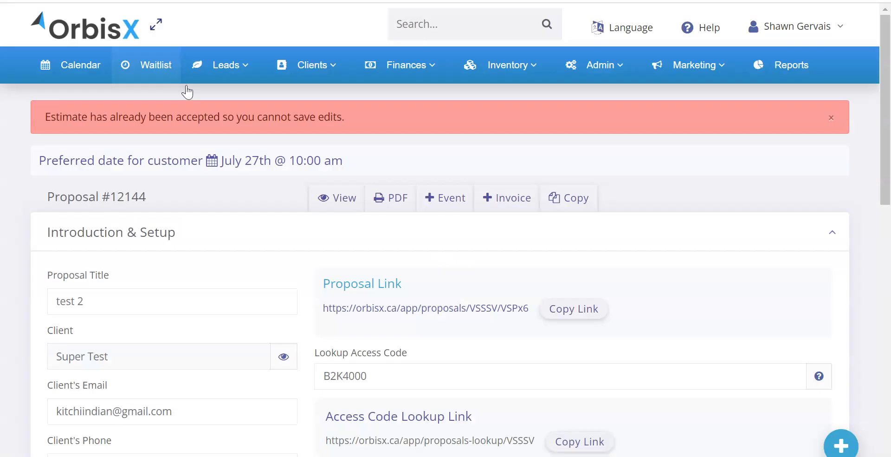